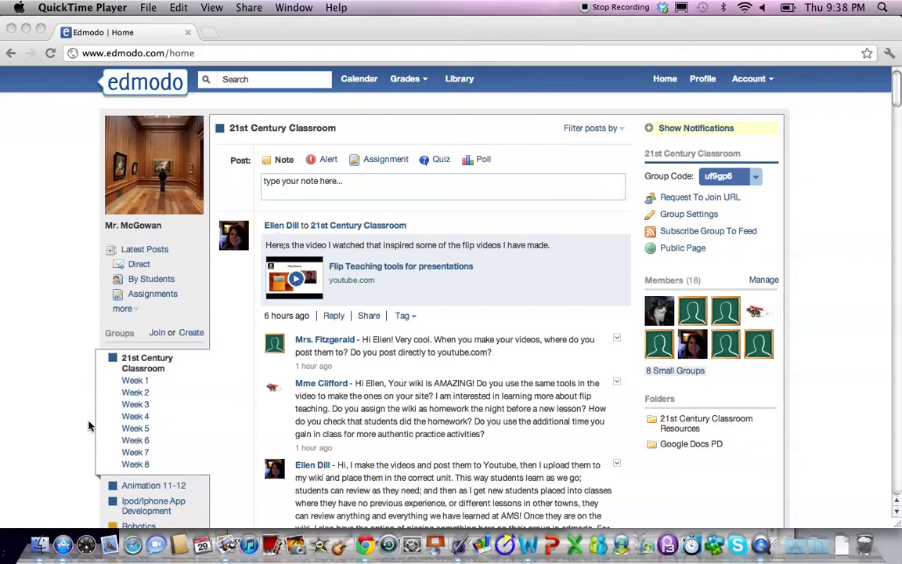
Create a small group named "Small Group Test" from the members page of the 21st Century Classroom group
scroll(88, 426, down, 6)
scroll(88, 425, up, 3)
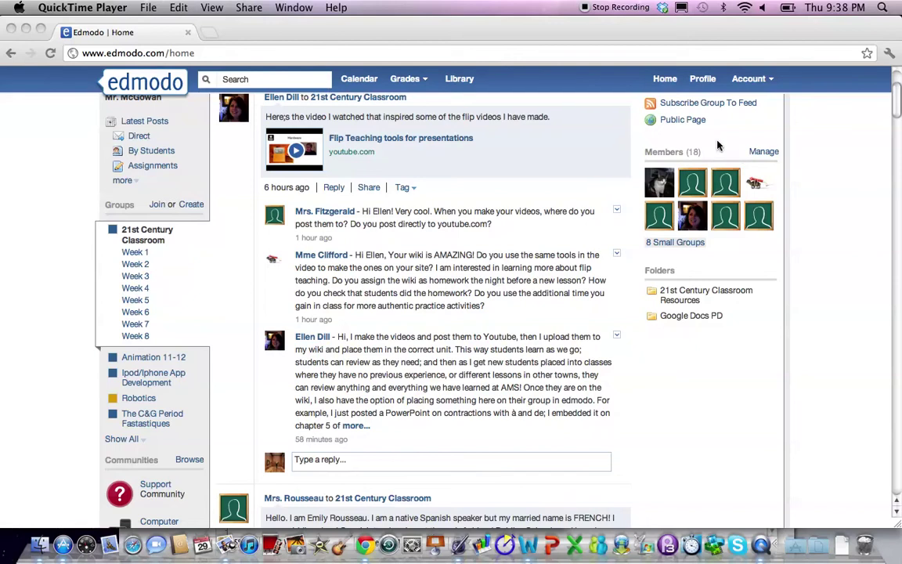
scroll(718, 145, up, 3)
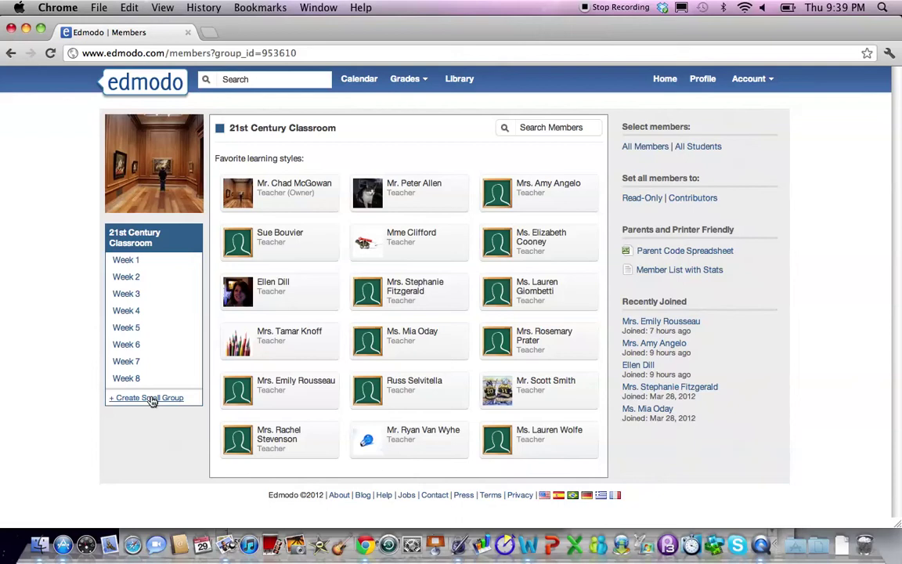
click(147, 398)
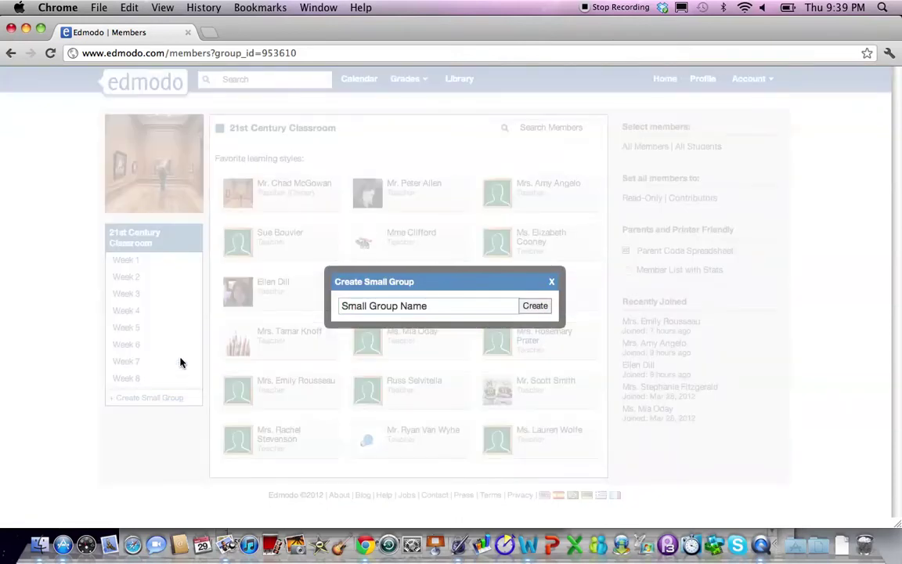
click(439, 309)
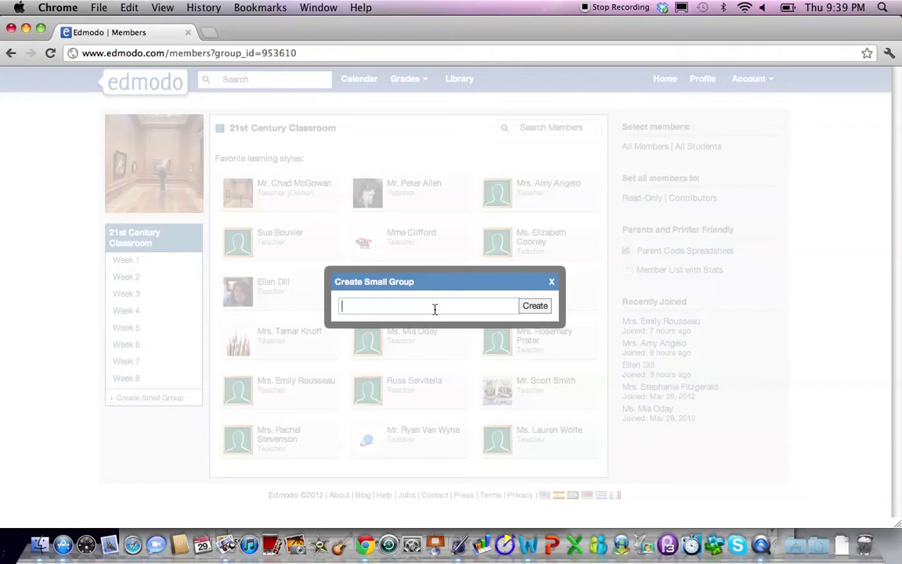
text(Small Group Test)
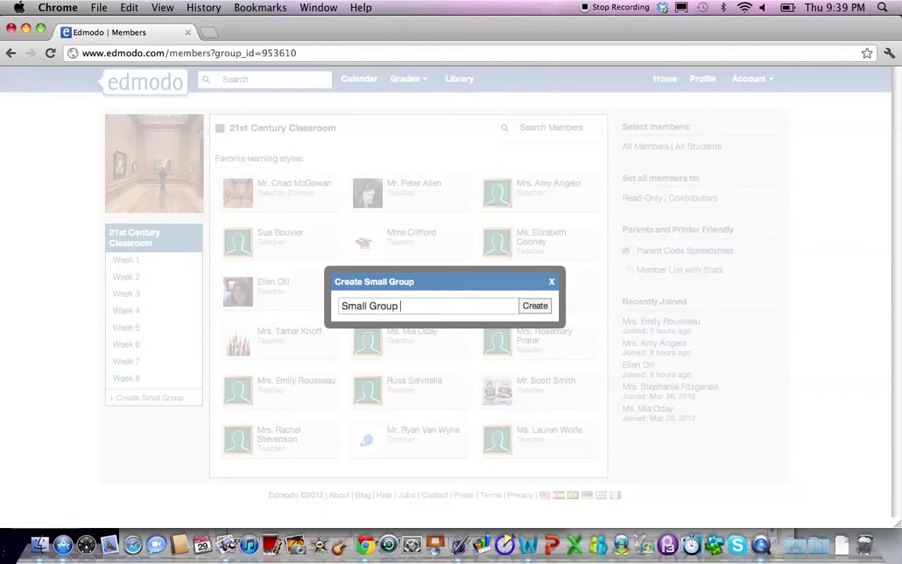
click(535, 307)
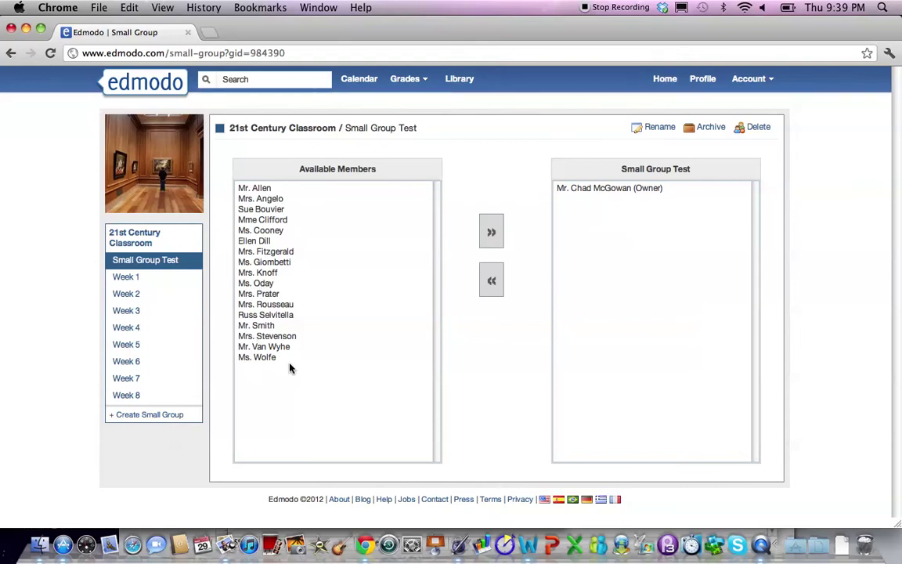
Try out selecting single members, a range and non-adjacent members in the available members list, deselecting some individually
click(280, 203)
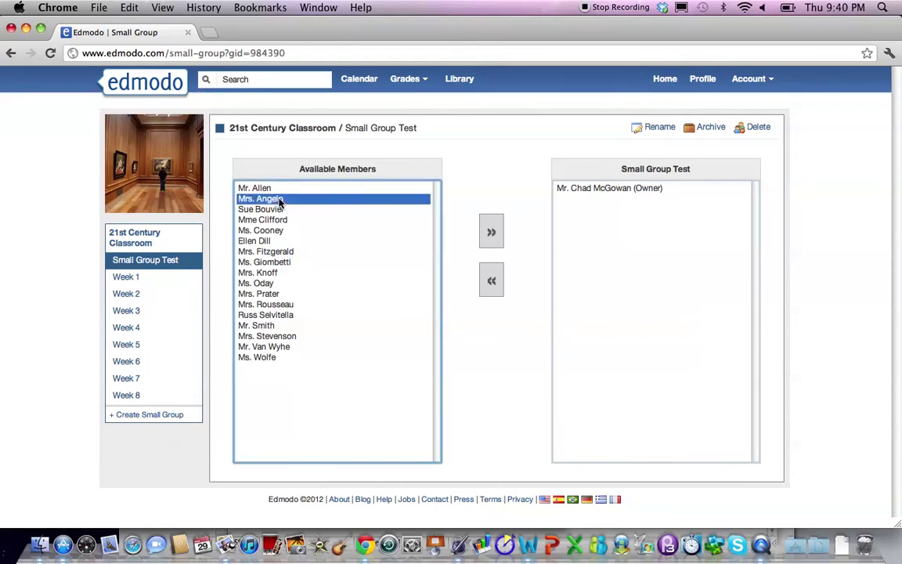
click(271, 252)
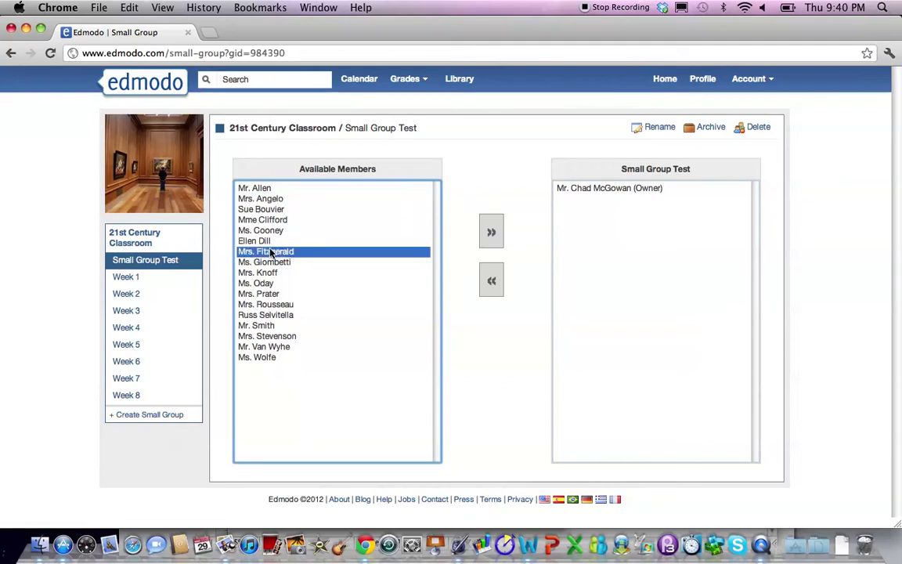
click(267, 305)
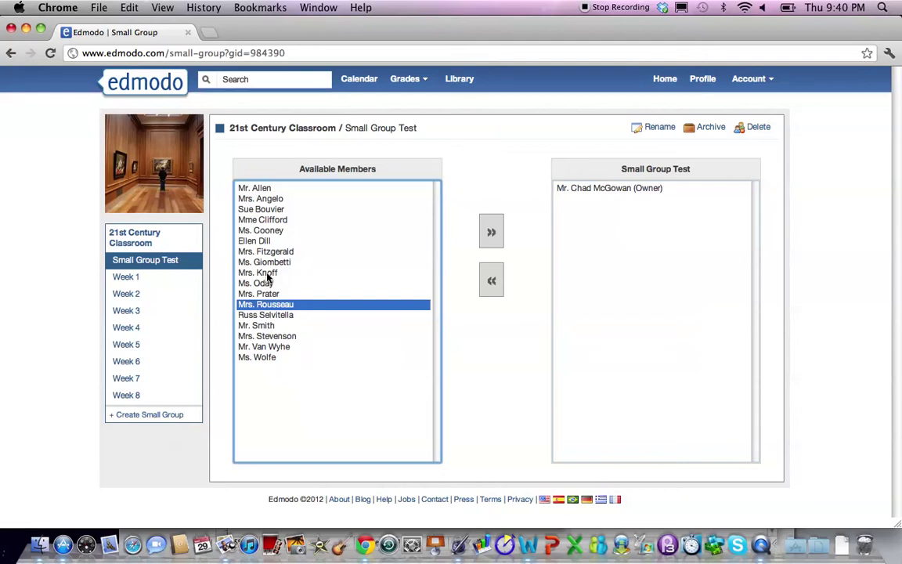
shift+click(268, 262)
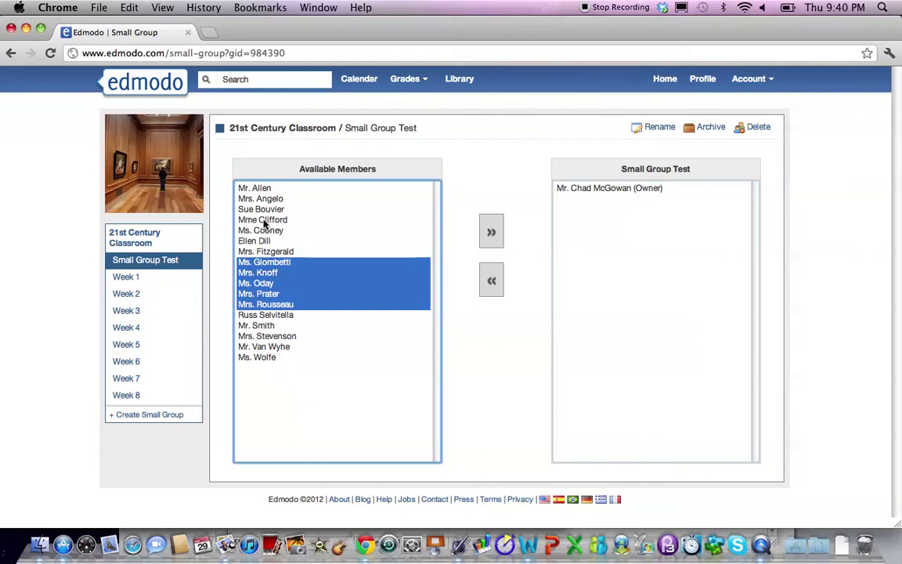
super+click(264, 221)
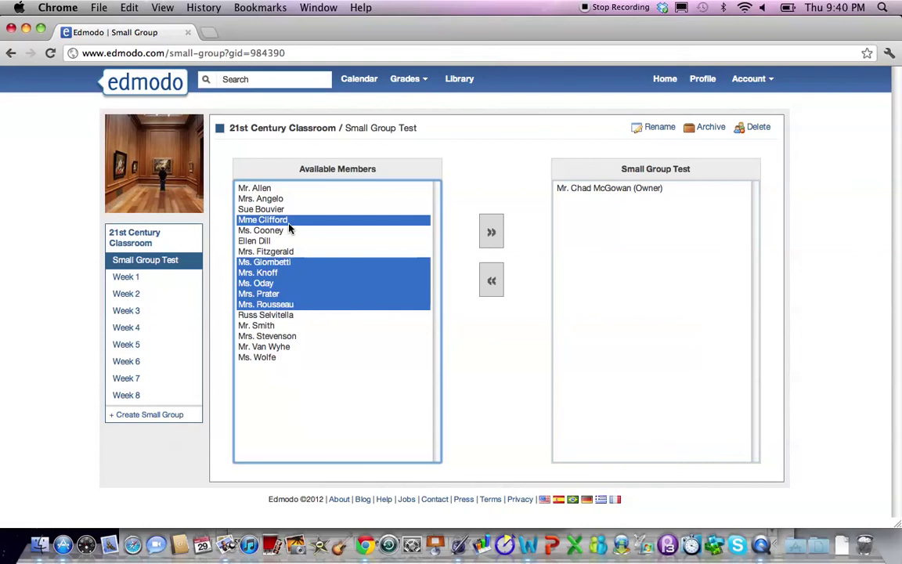
super+click(301, 276)
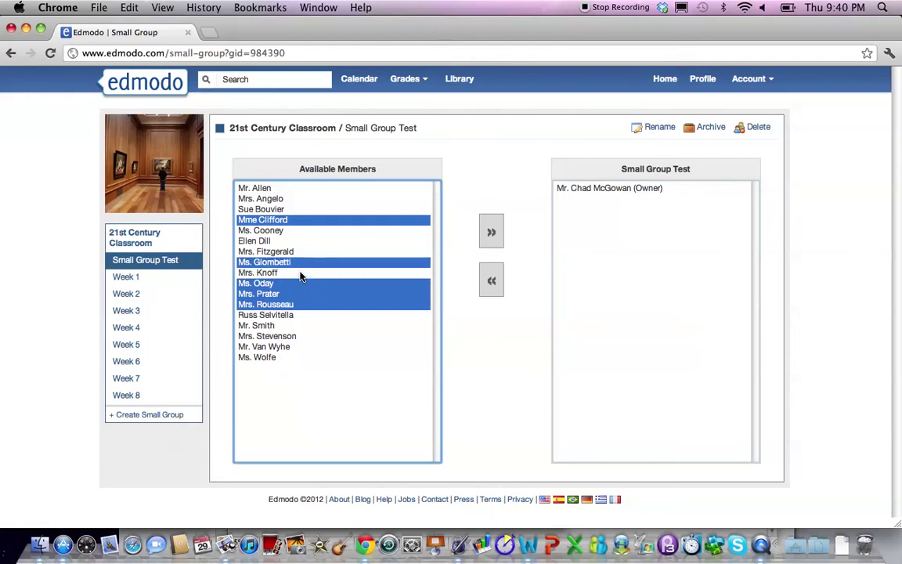
super+click(302, 264)
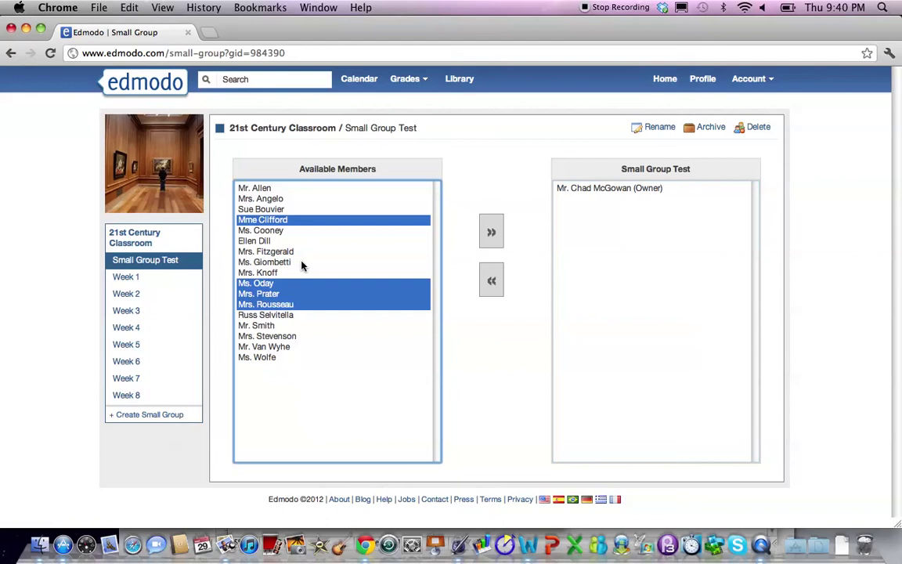
super+click(300, 221)
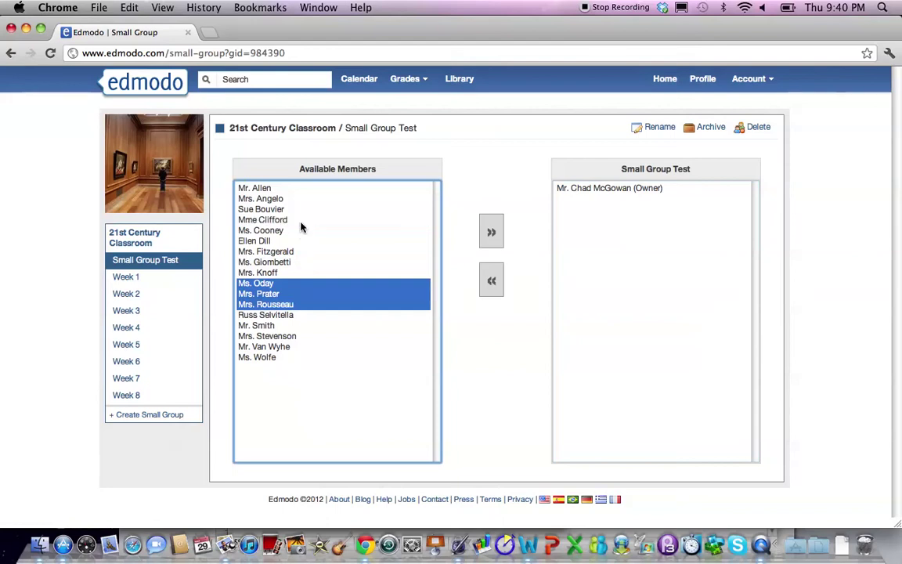
super+click(297, 283)
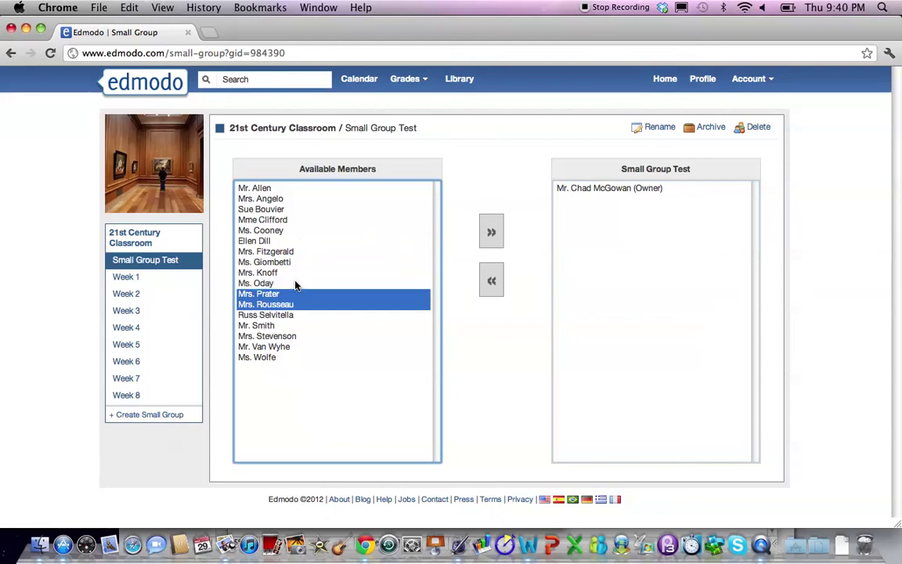
super+click(297, 294)
super+click(297, 315)
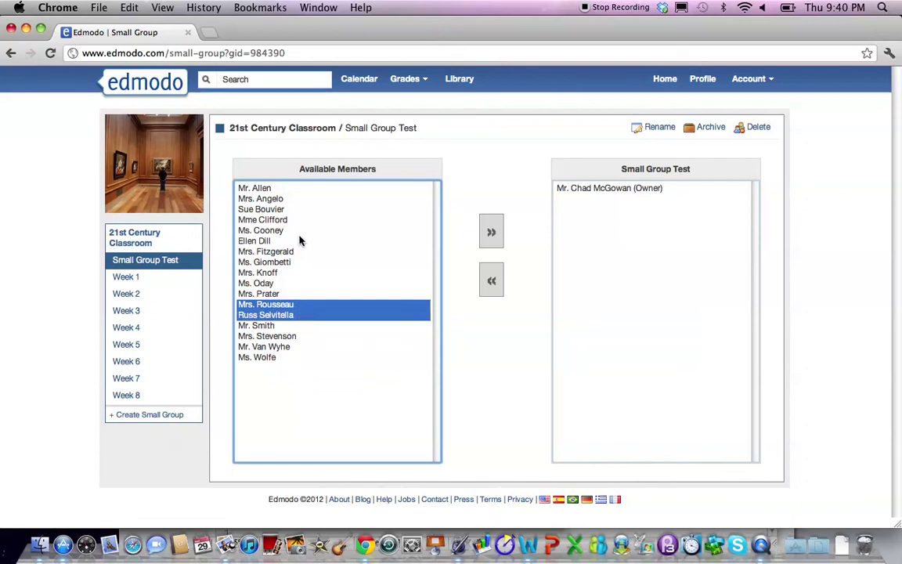
Add only the sixth person in the available members list to Small Group Test
click(274, 243)
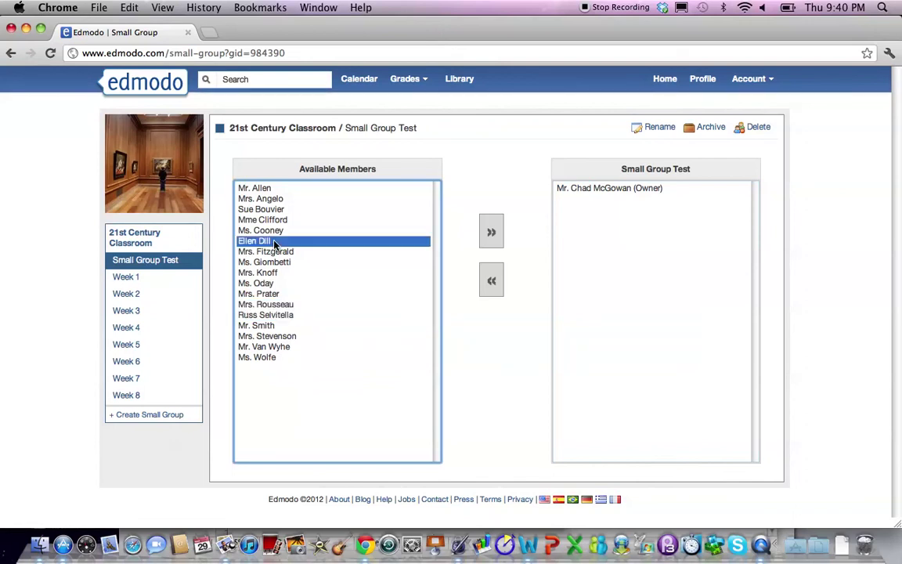
click(493, 233)
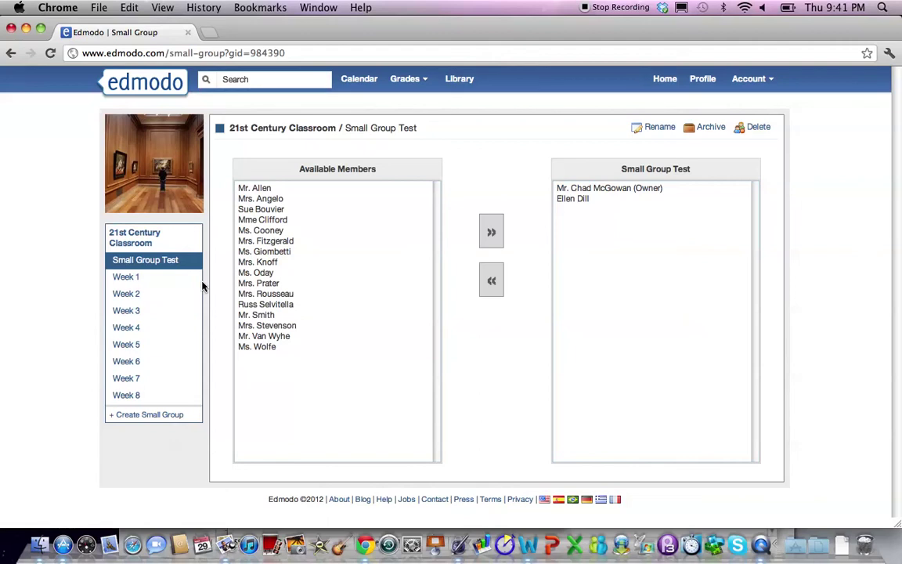
Return to the home page and write a new note reading "This is a test note"
click(147, 86)
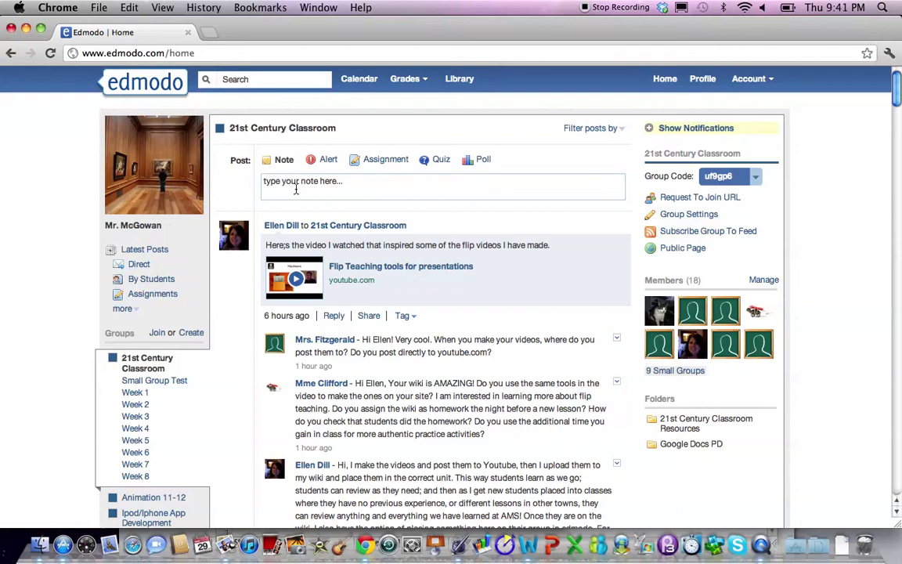
click(296, 189)
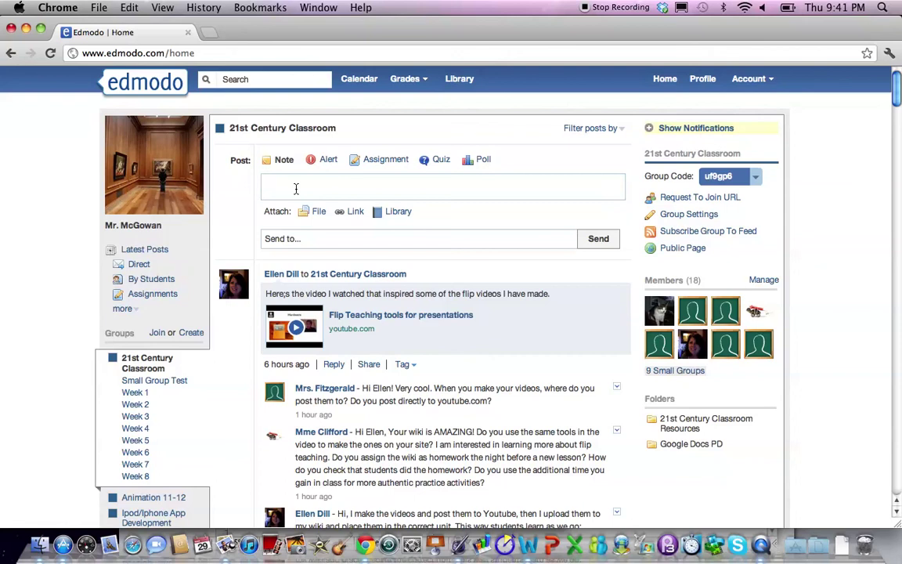
text(This is a test note)
Look up note recipients matching "21" and highlight Small Group Test (21st Century Classroom) among the suggestions
click(303, 237)
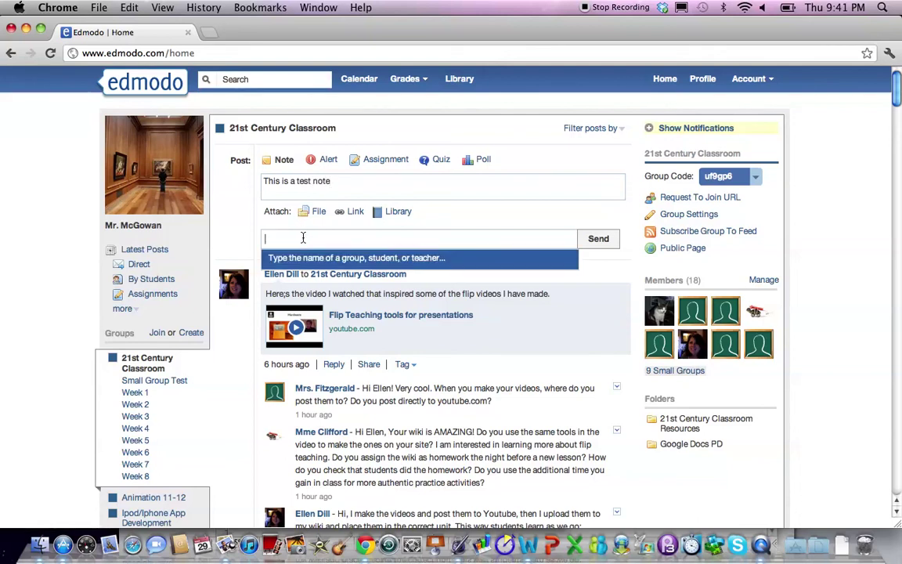
text(21)
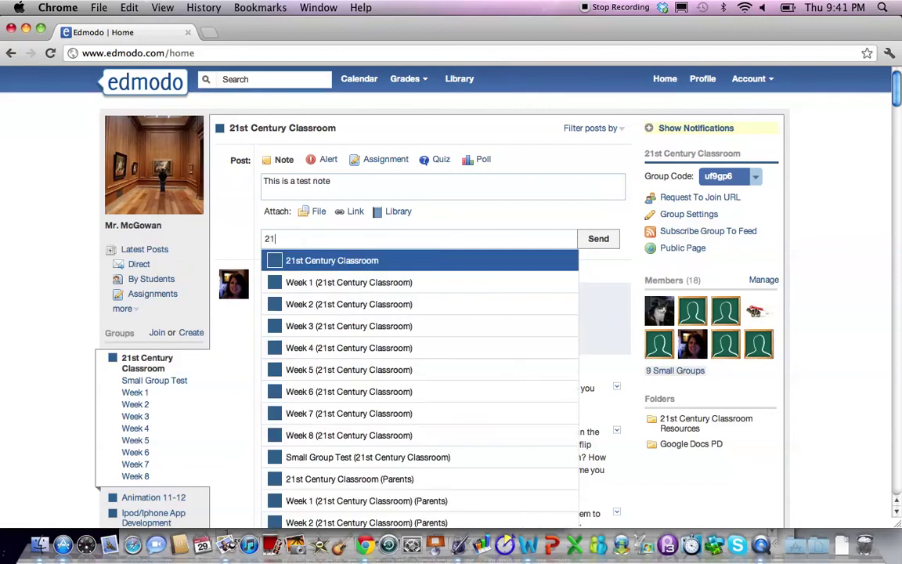
key(Down)
key(Down)
key(Down)
key(Down)
key(Down)
key(Down)
key(Down)
key(Down)
key(Down)
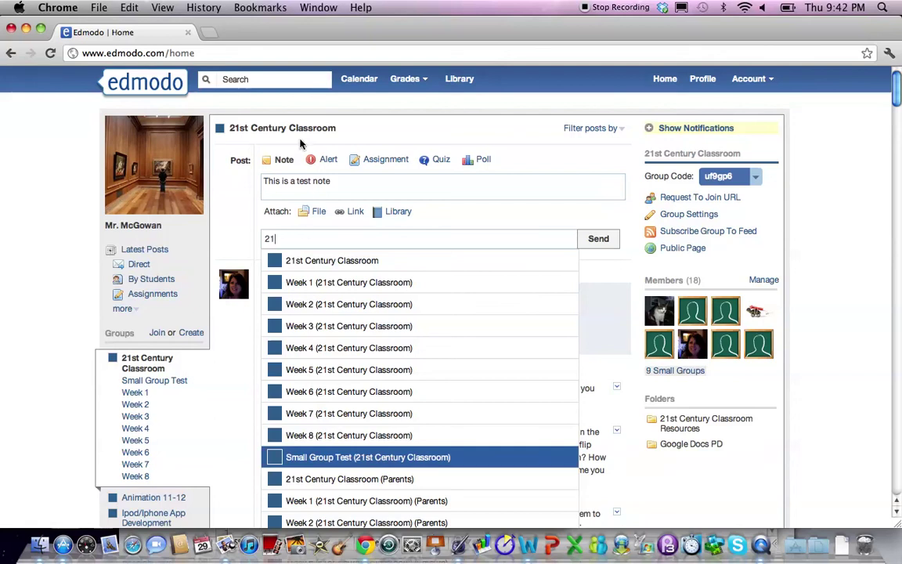
Find the recipient with "small", send the note to Small Group Test (21st Century Classroom), and open that group's posts
drag(272, 241, 264, 240)
text(small)
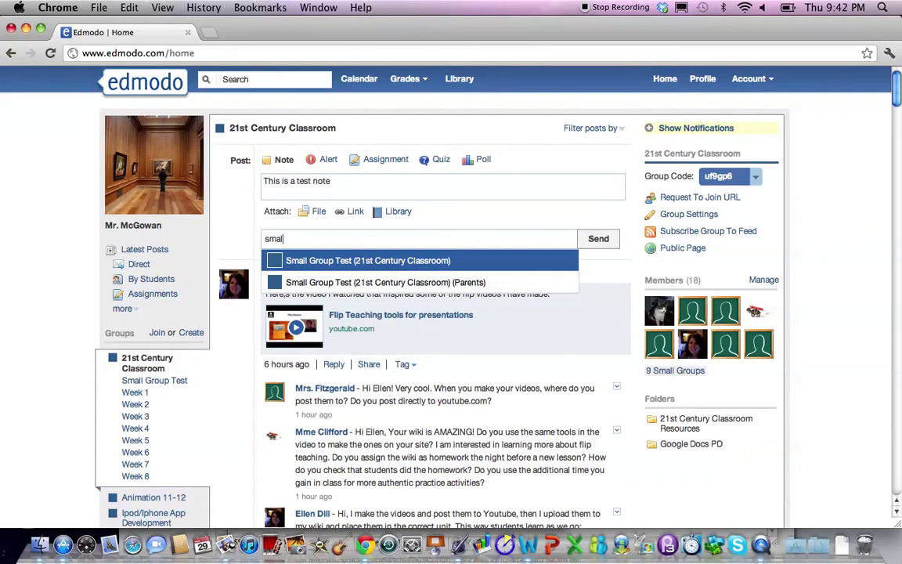
key(Return)
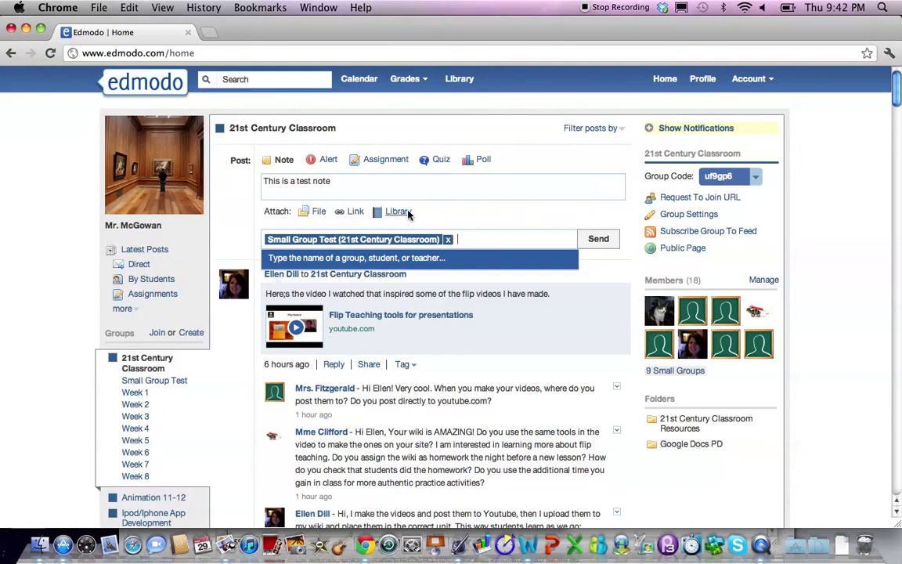
click(598, 239)
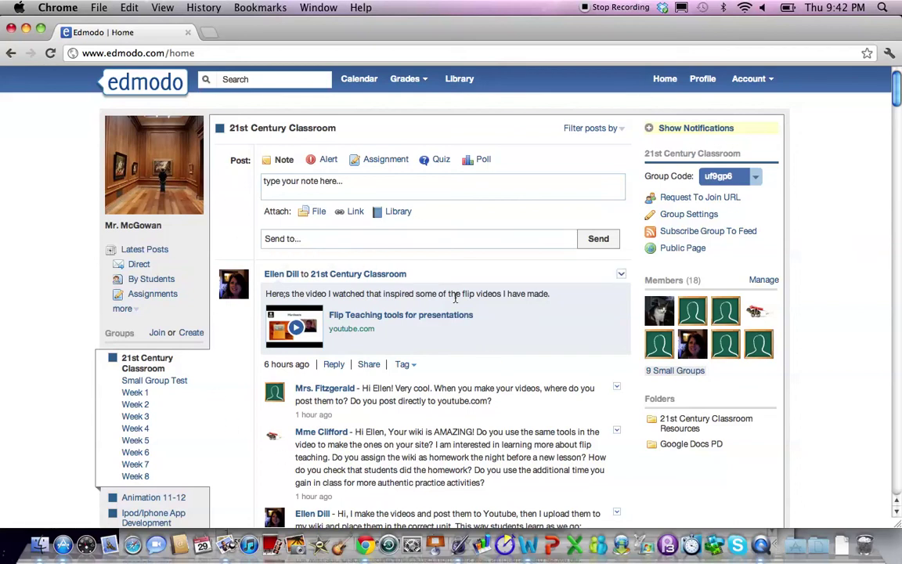
click(156, 383)
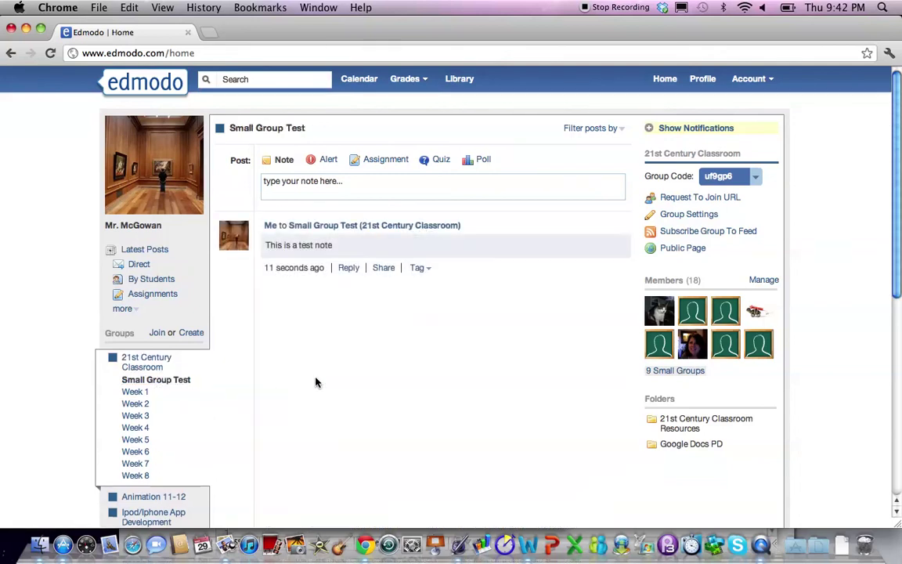